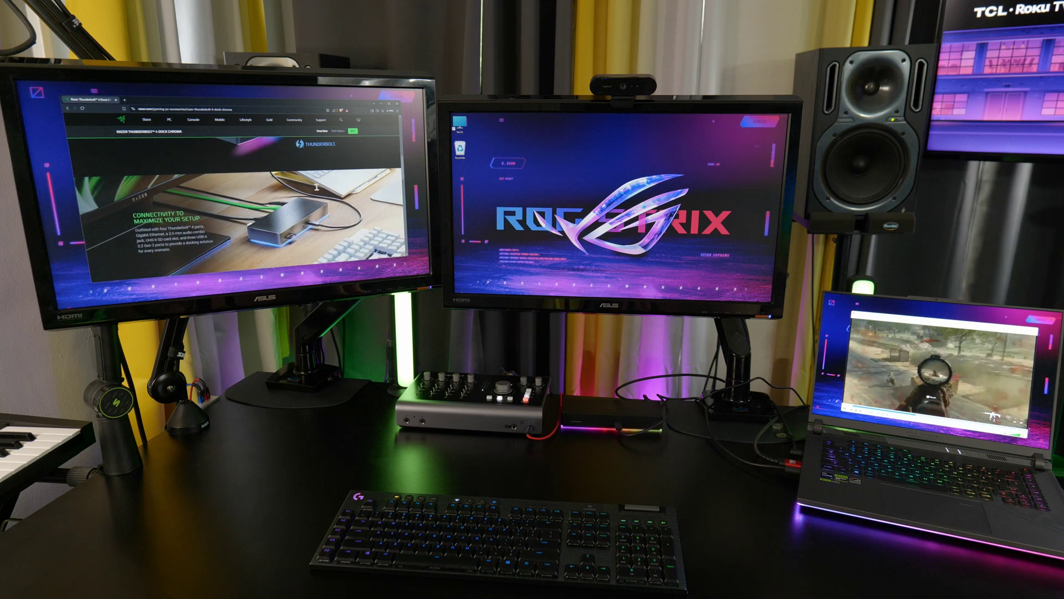
Step: Scroll the Razer Thunderbolt 4 Dock Chroma page down to its Thunderbolt 4 functionality section
scroll(316, 187, down, 5)
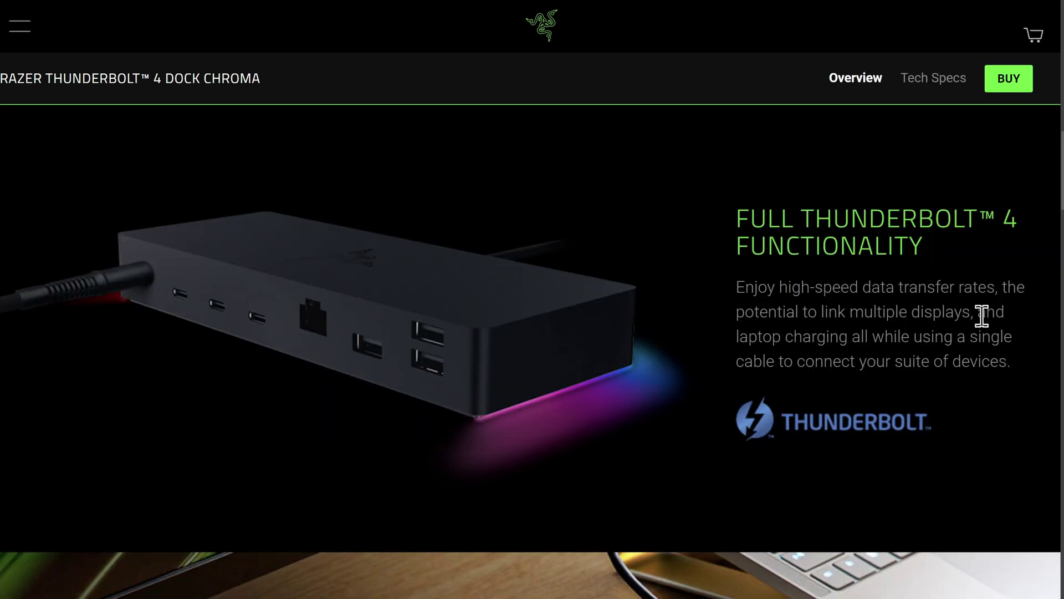
Step: Highlight the sentence about displays and laptop charging, then scroll down to Port Selection
drag(988, 311, 885, 344)
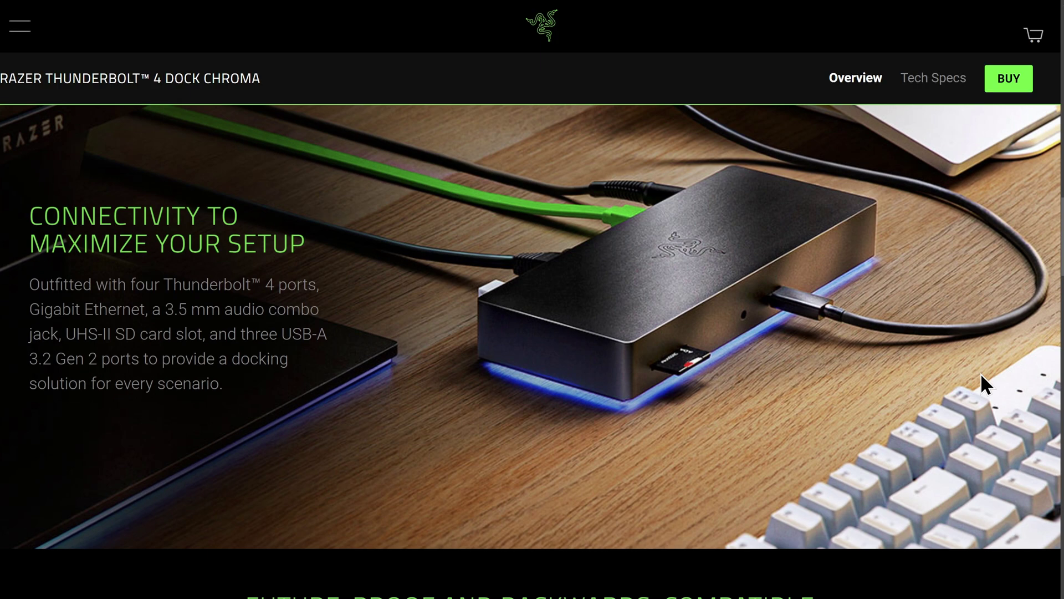
scroll(987, 384, down, 12)
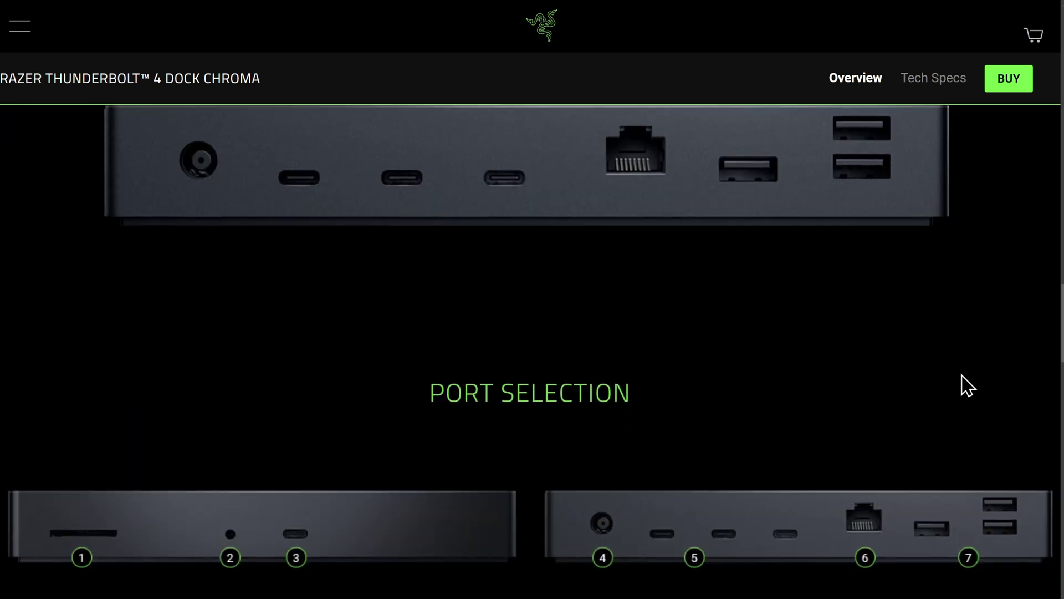
scroll(957, 366, down, 8)
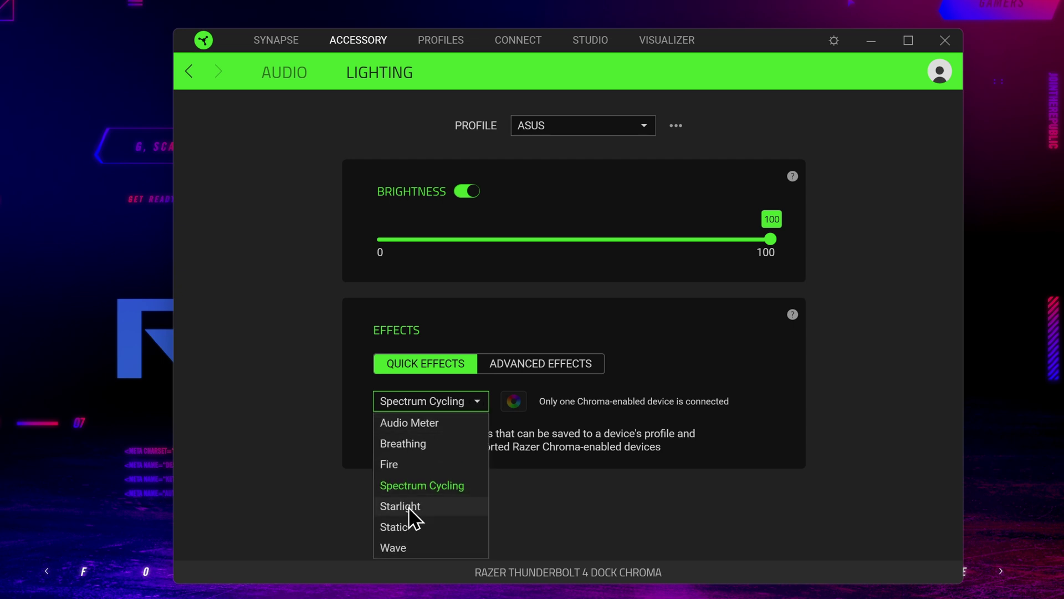
Step: Keep Spectrum Cycling selected as the dock's lighting effect
click(687, 354)
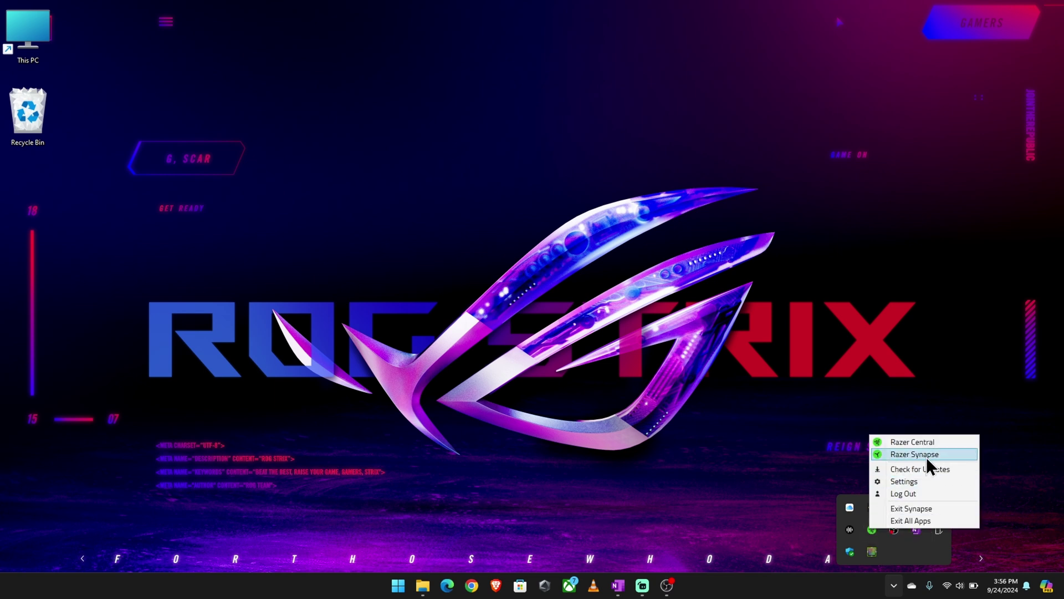
Step: In Synapse's dock Lighting page, turn brightness back on to 100 and open the effects list
click(915, 454)
click(366, 69)
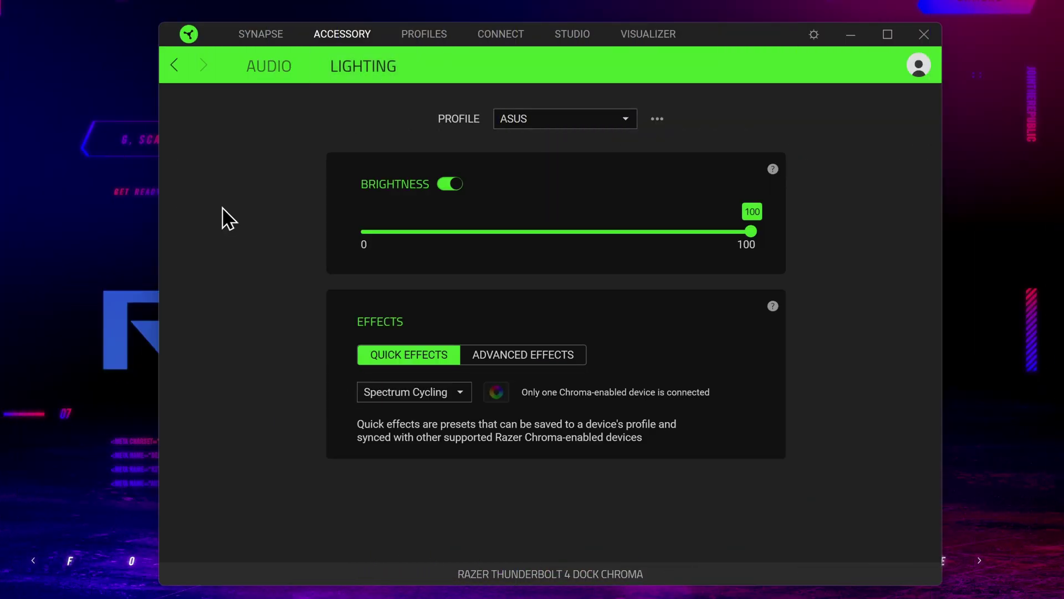
click(452, 186)
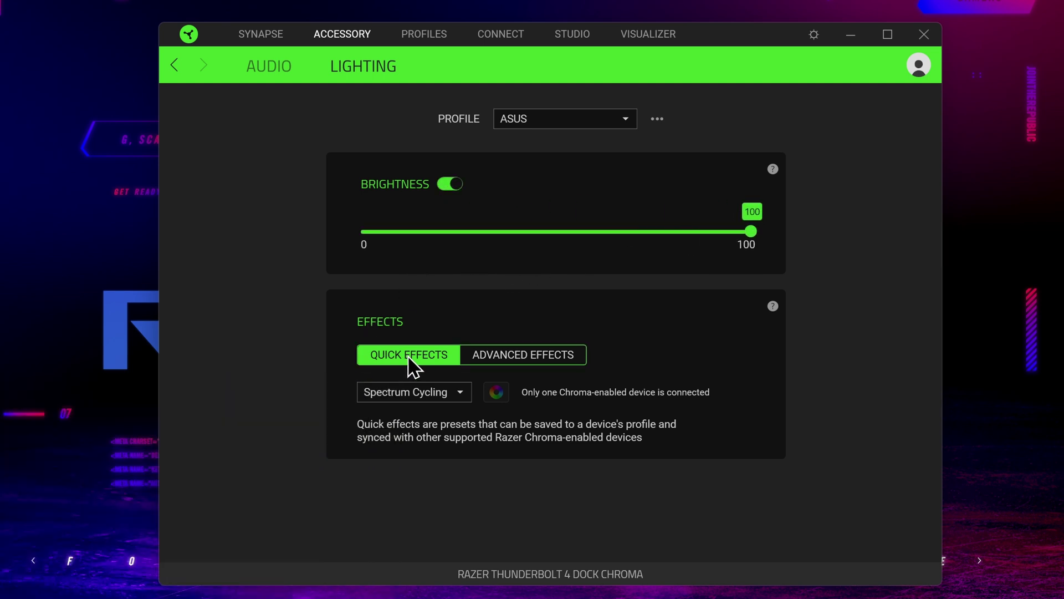
click(424, 396)
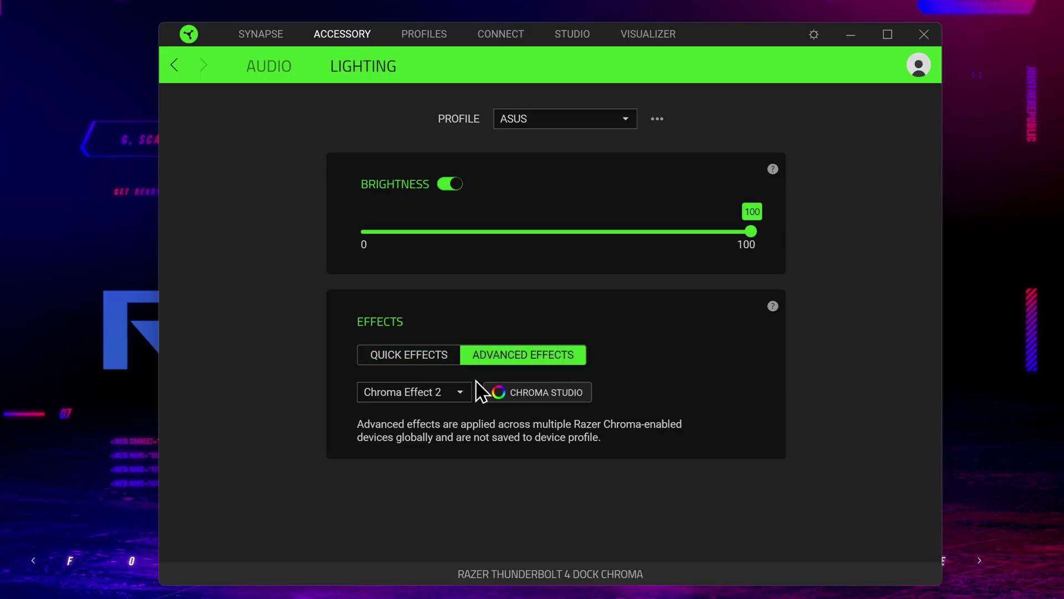
Step: In Chroma Studio, add a teal Starlight layer and save the design as Chroma Effect 5
click(553, 402)
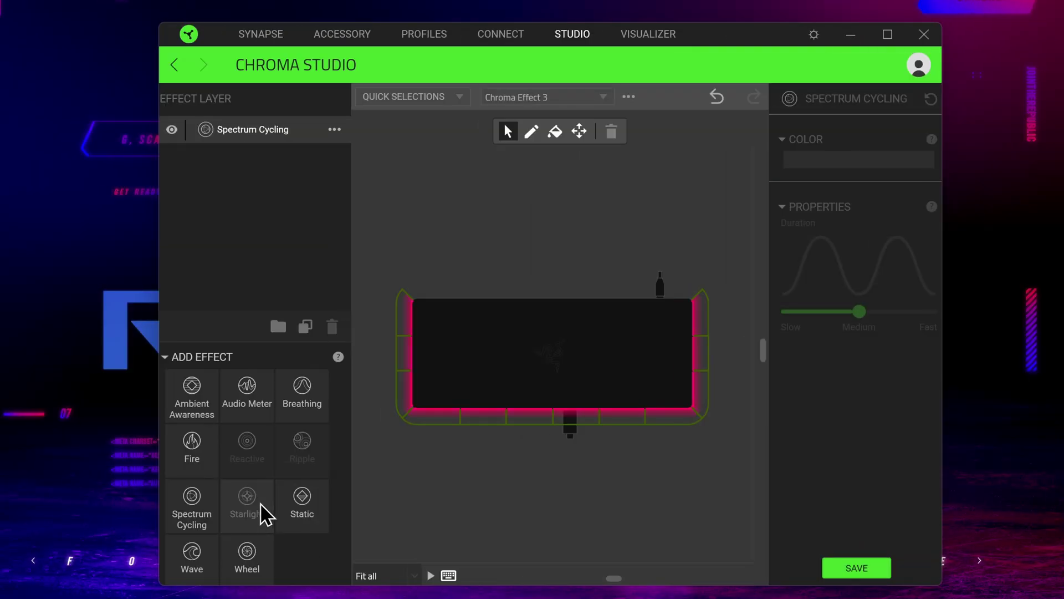
click(252, 502)
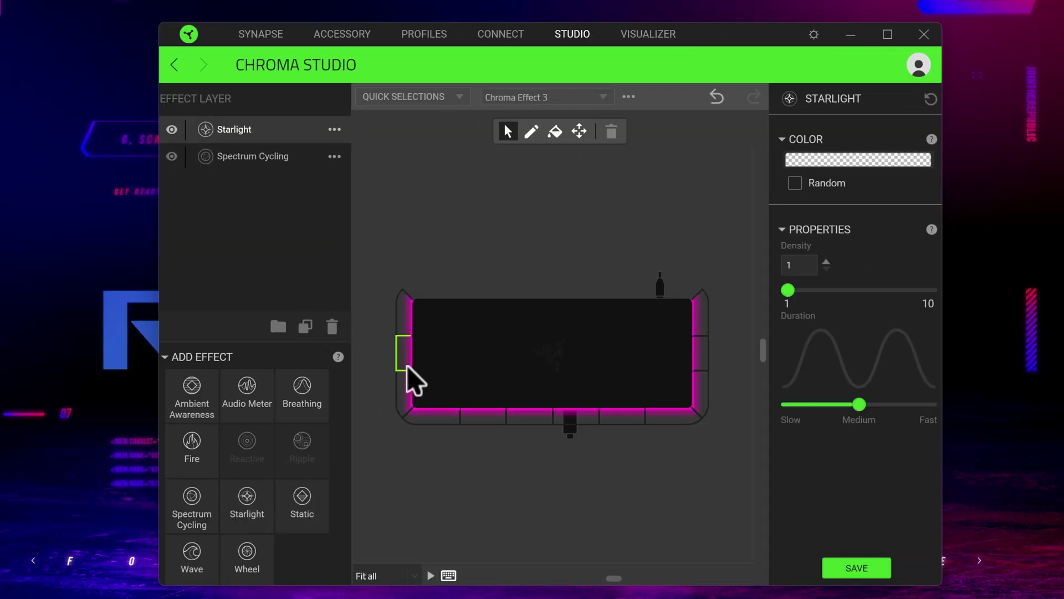
click(892, 174)
click(872, 214)
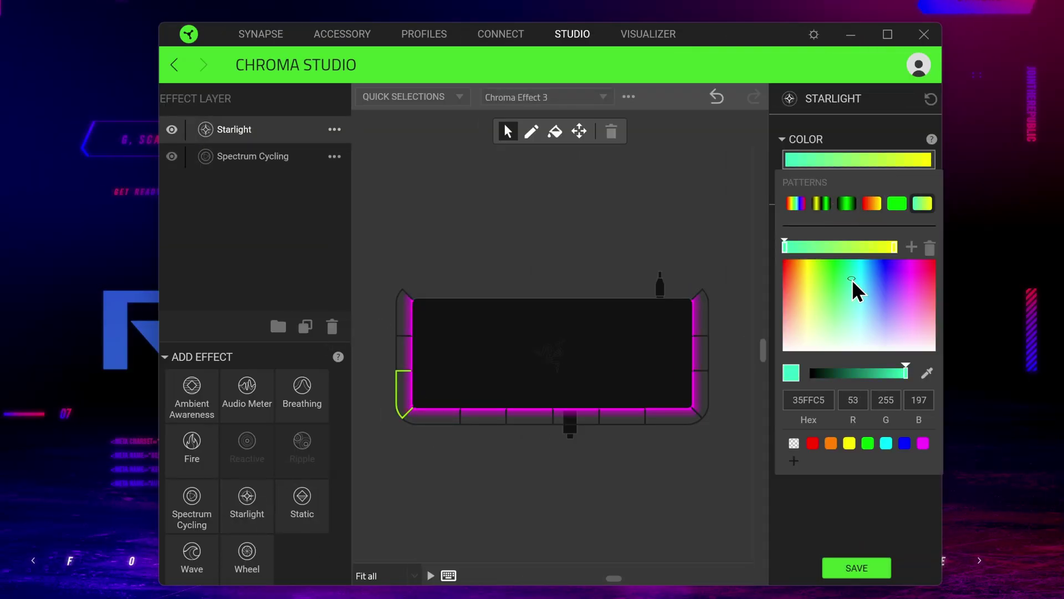
click(855, 290)
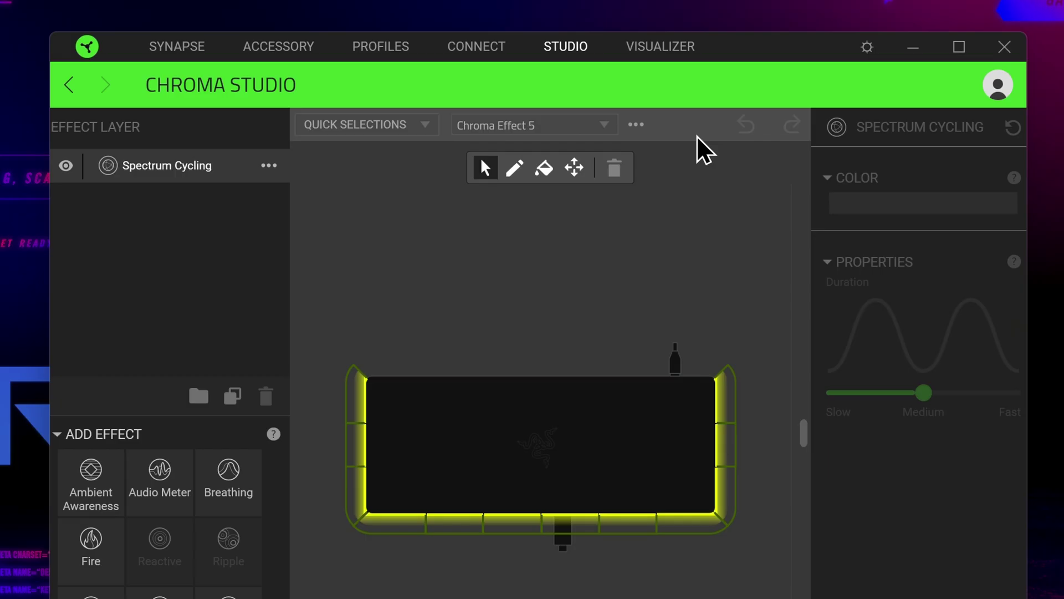
click(637, 127)
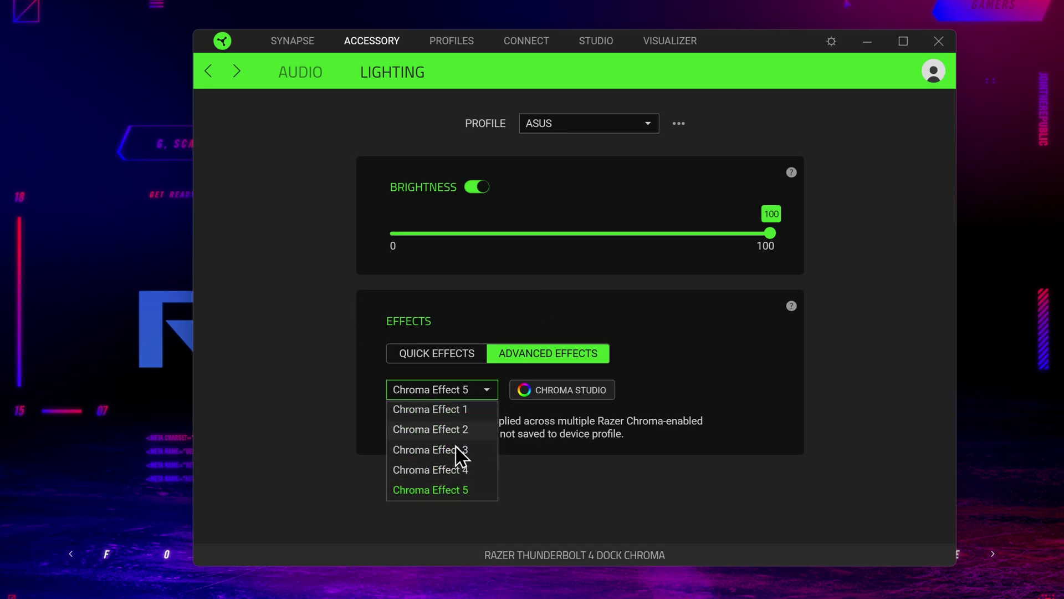
Step: Switch the dock lighting from Chroma Effect 2 to the Wave quick effect
click(460, 430)
click(424, 355)
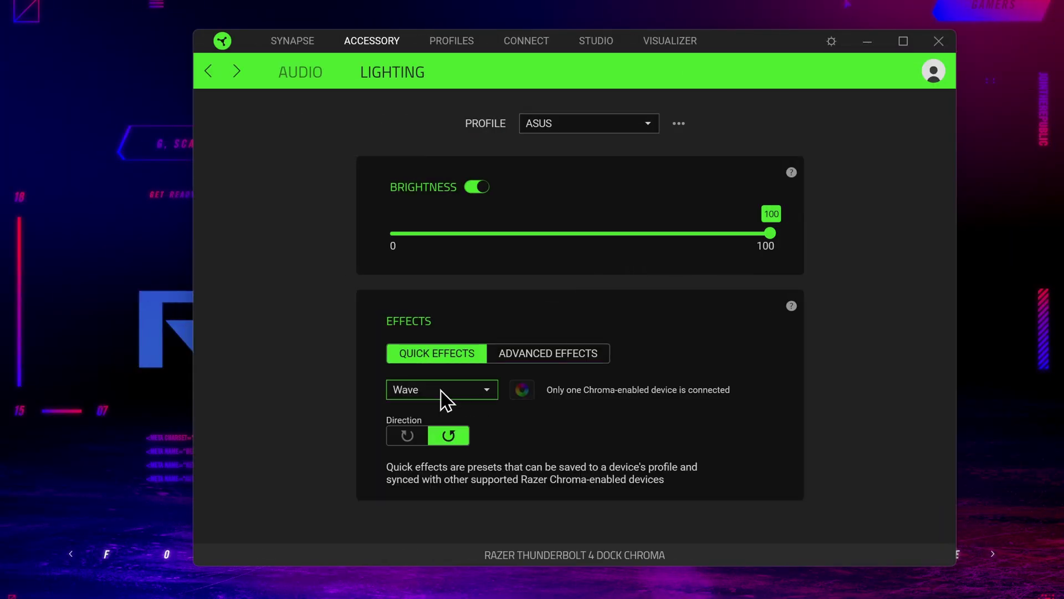
click(457, 393)
click(410, 531)
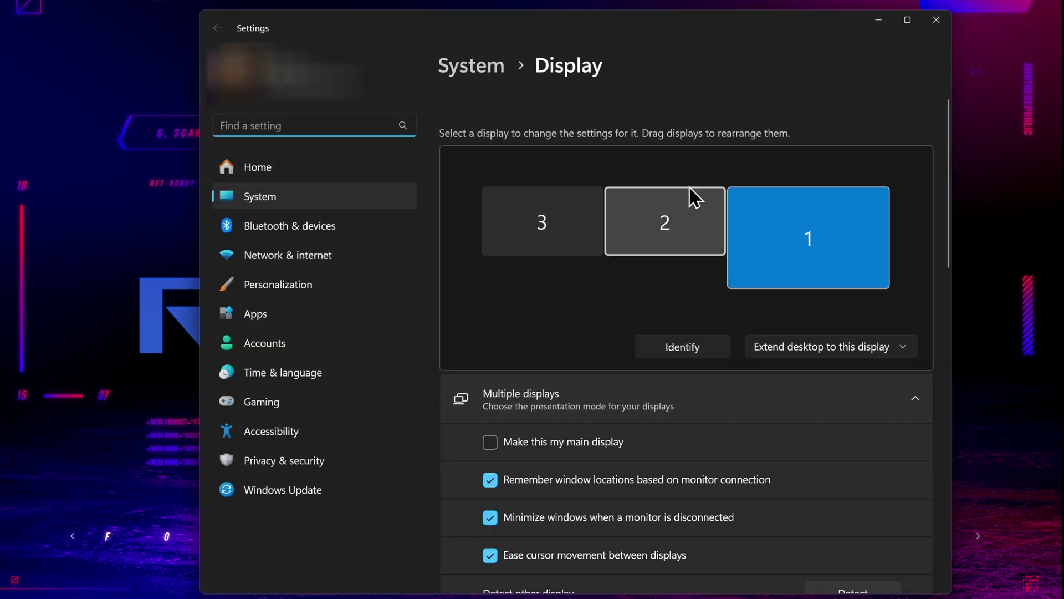
Step: Set display 3 to 'Extend desktop to this display'
click(542, 222)
click(822, 346)
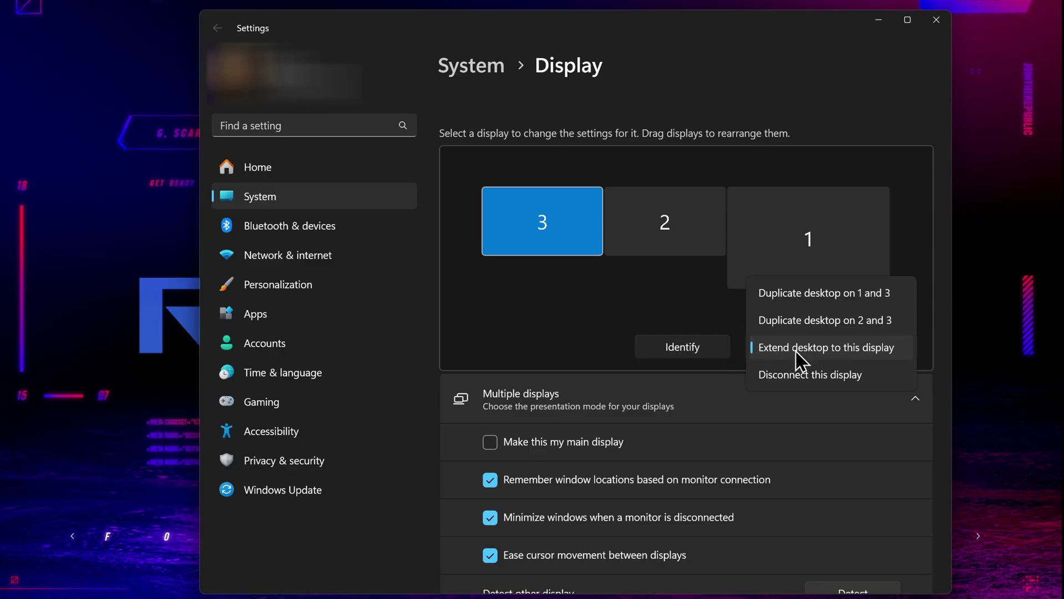
click(873, 350)
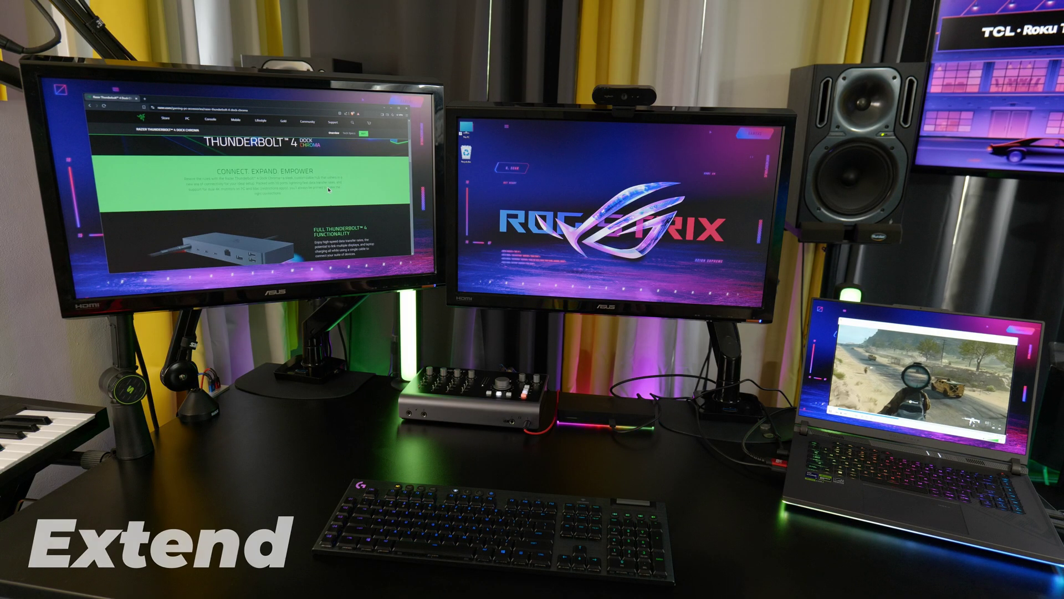
scroll(328, 189, down, 5)
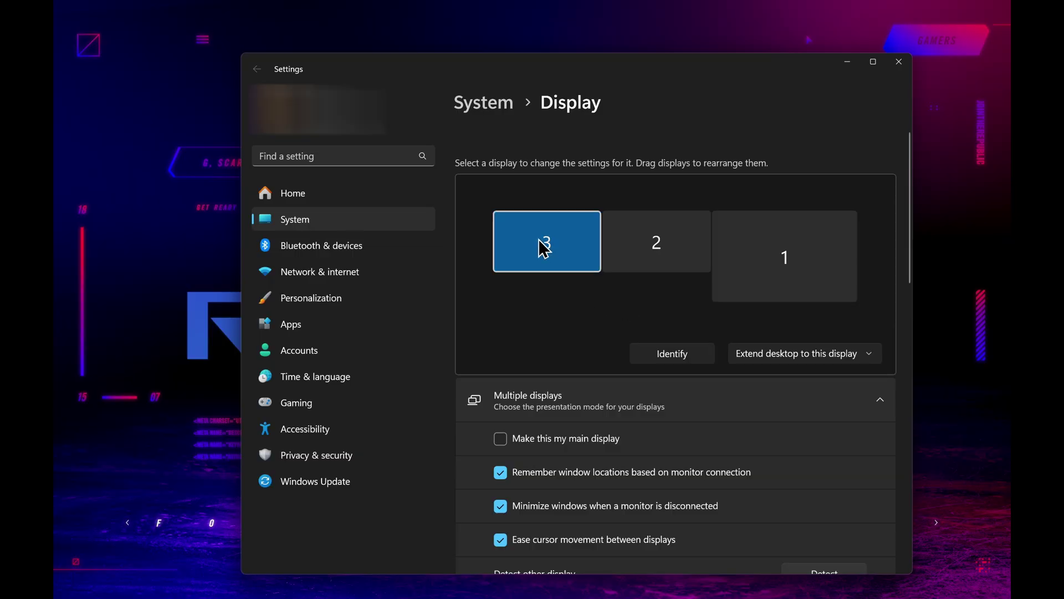
Step: Position display 3 left of display 1 and place display 2 on the right
drag(543, 248, 499, 245)
drag(575, 238, 575, 253)
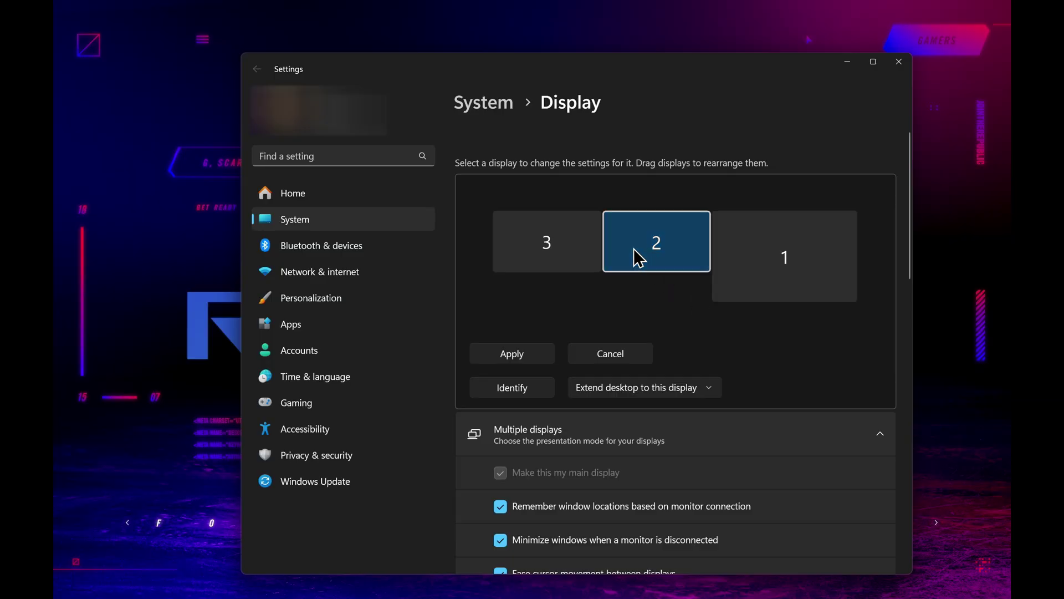
drag(638, 258, 797, 262)
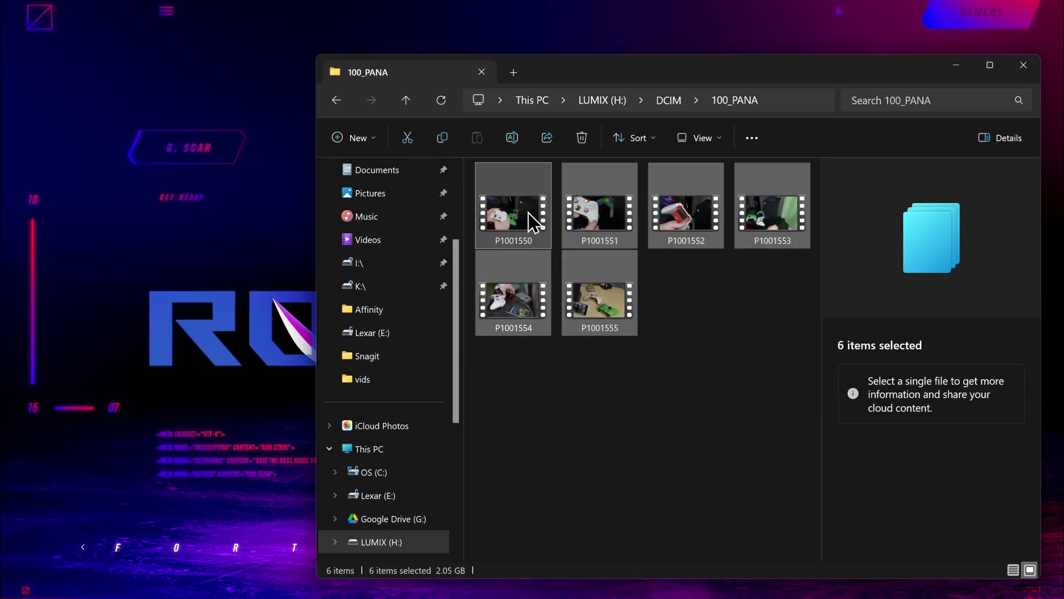
Step: Copy the six videos P1001550–P1001555 to the desktop and move the progress window aside
drag(202, 194, 206, 194)
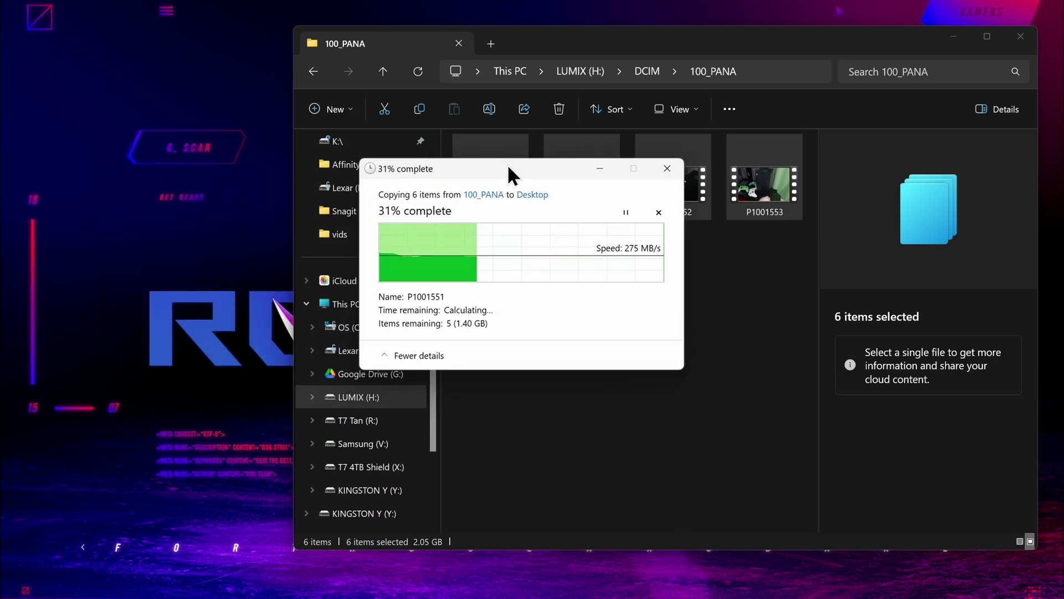
drag(507, 164, 565, 166)
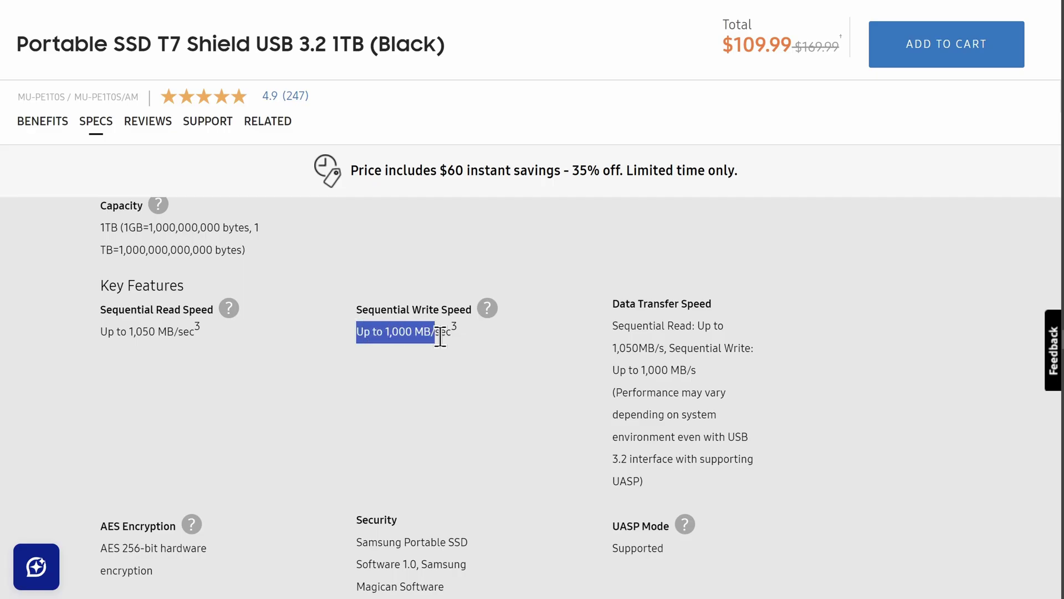
Step: On the Samsung Portable SSD T9 2TB page, clear the text selections and scroll down
click(491, 386)
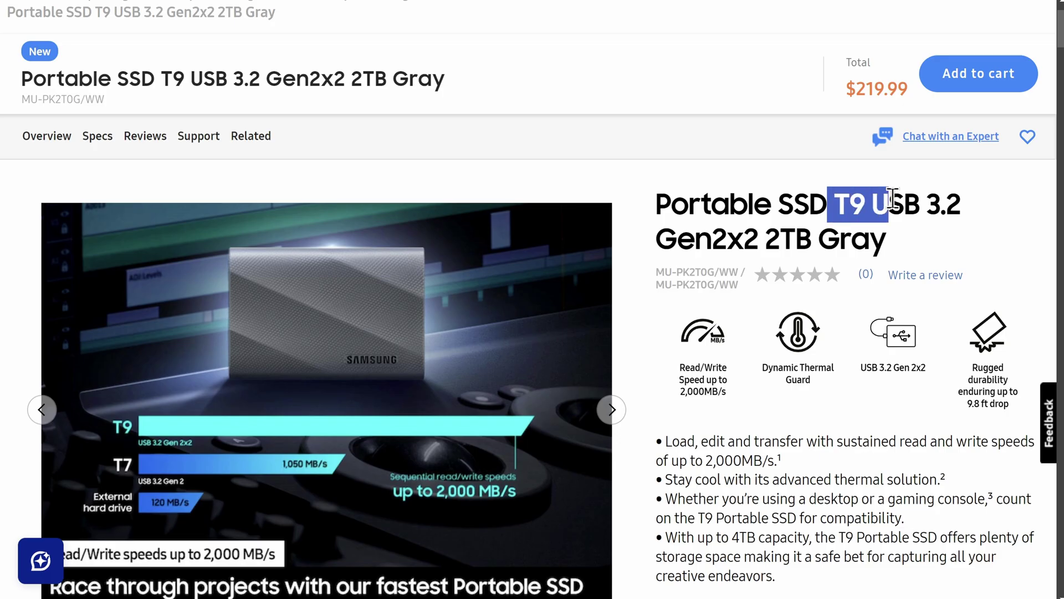
click(648, 263)
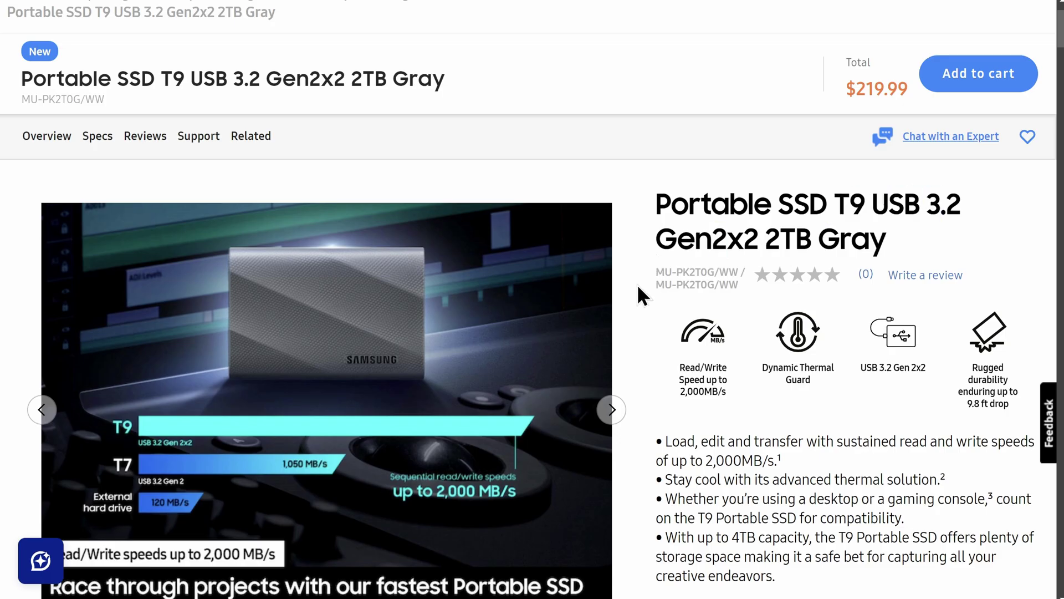
scroll(638, 298, down, 1)
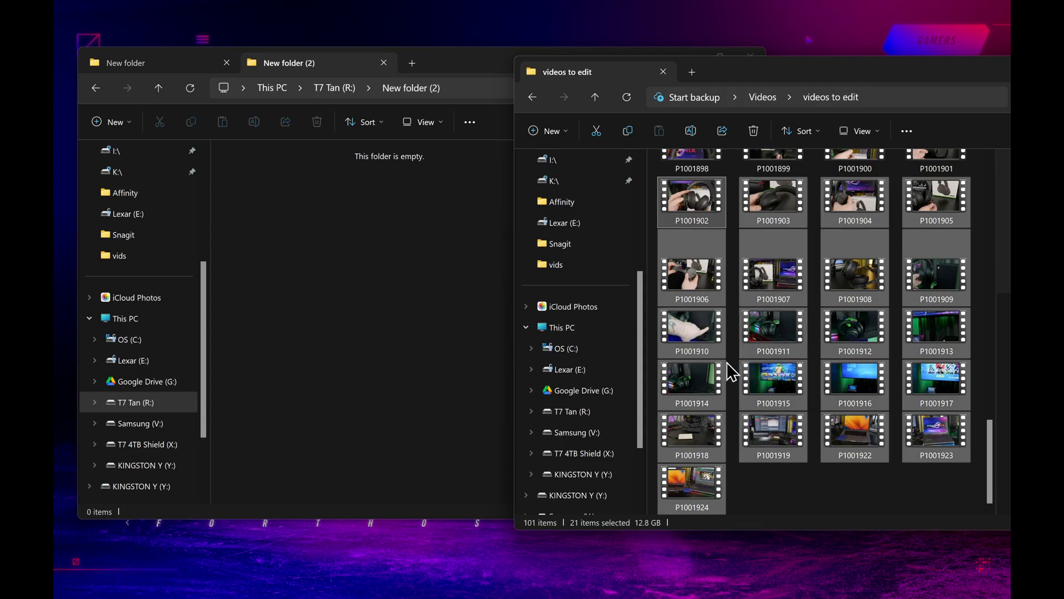
Step: Copy videos P1001902–P1001924 to New folder (2) on T7 Tan (R:) and New folder on T7 Shield (X:)
click(817, 501)
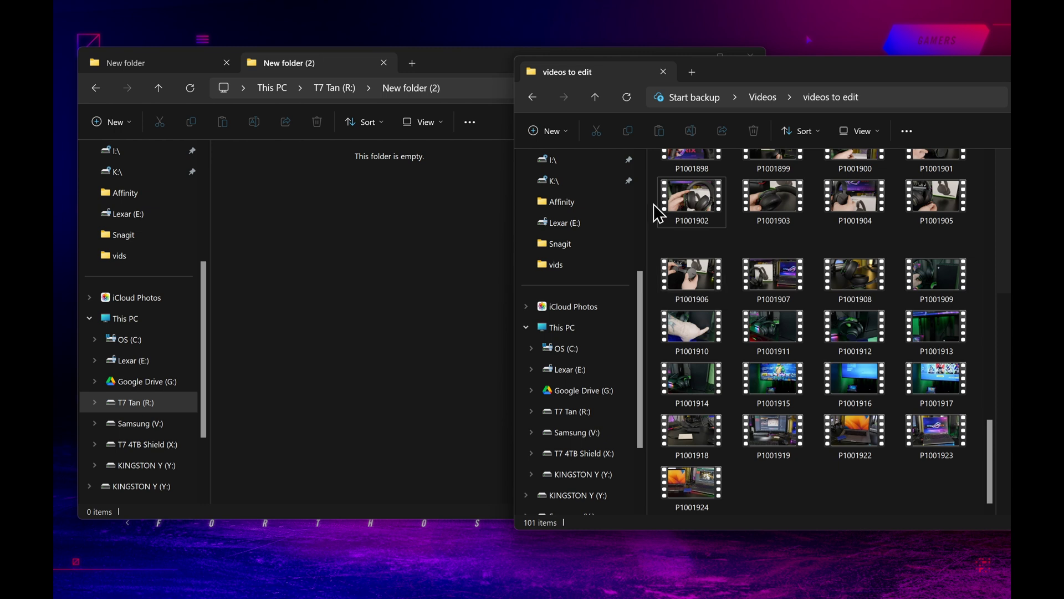
drag(656, 207, 868, 432)
drag(447, 182, 397, 330)
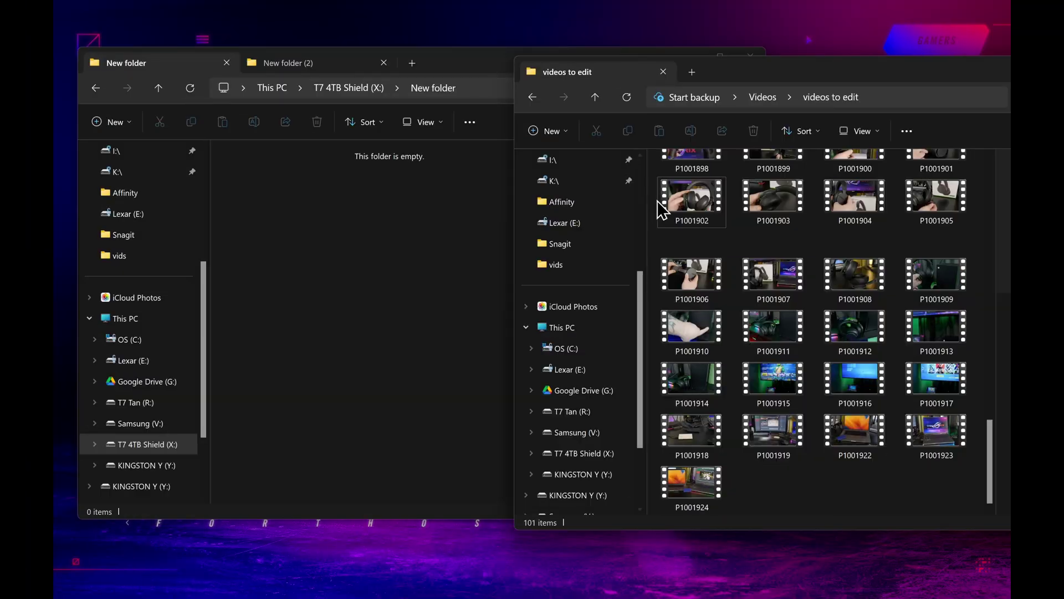
drag(652, 203, 958, 505)
drag(305, 246, 328, 268)
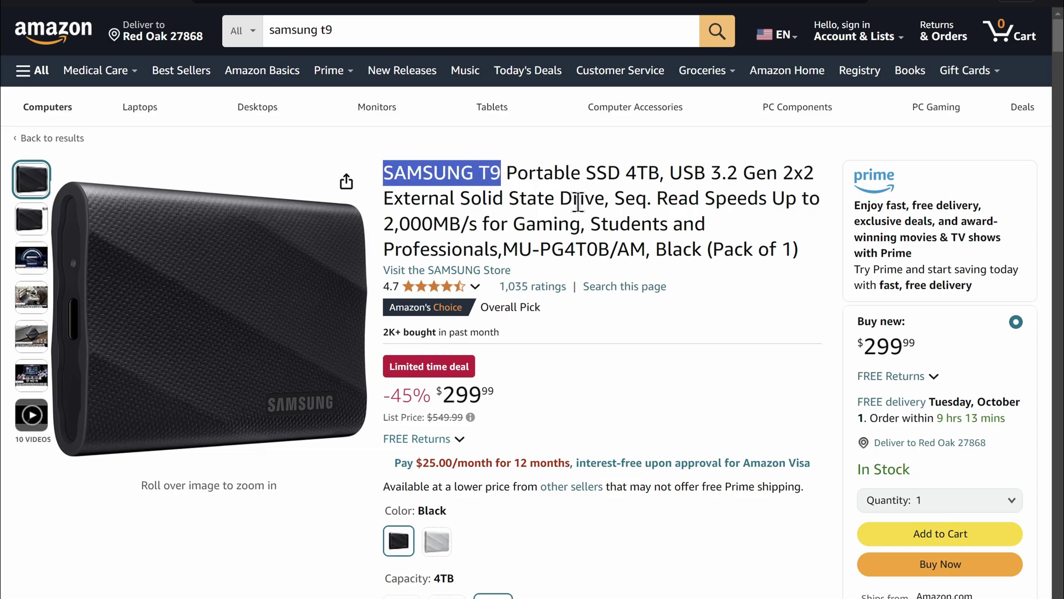
Step: Deselect the 'USB 3.2 Gen 2x2' text in the Samsung T9 listing title
click(718, 223)
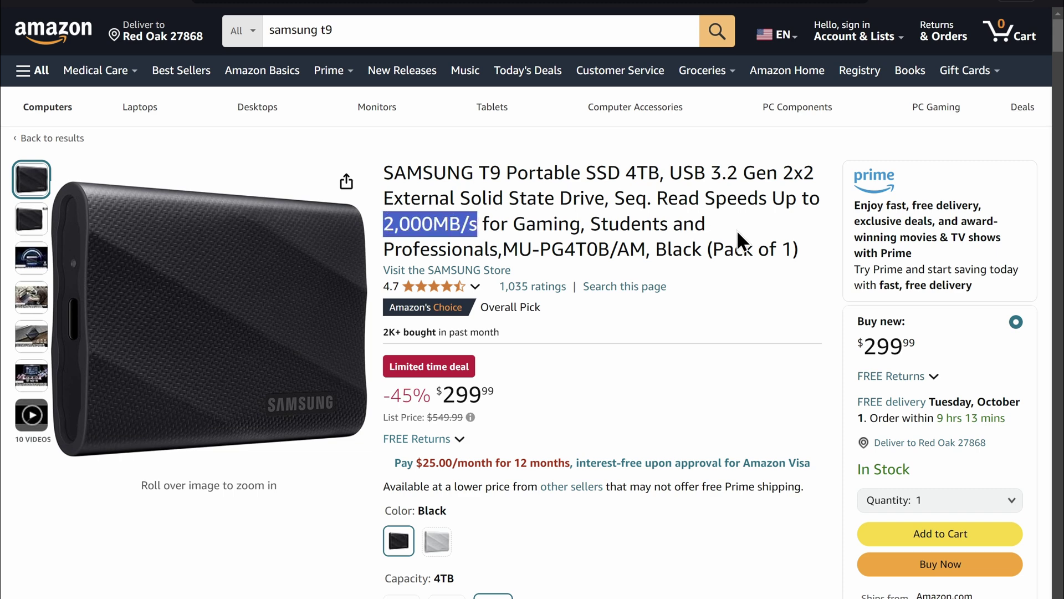